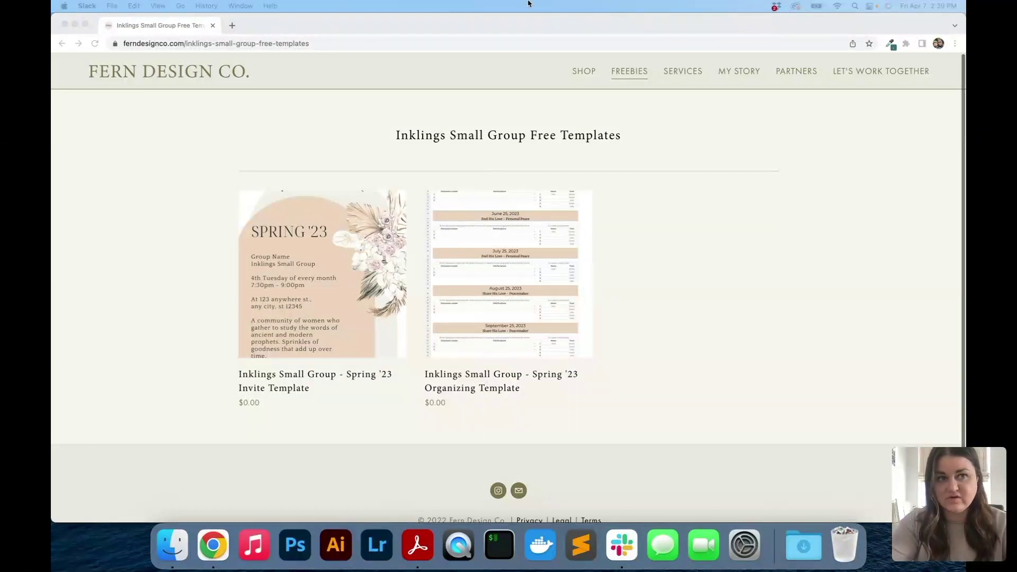
# Open the product page of the Inklings Small Group - Spring '23 Organizing Template
pyautogui.click(452, 389)
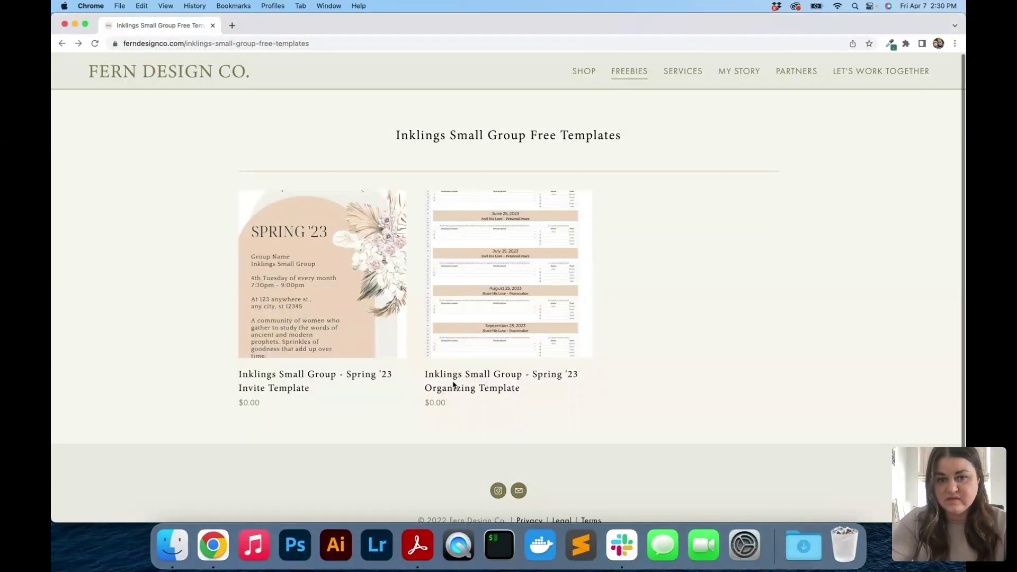
pyautogui.click(495, 381)
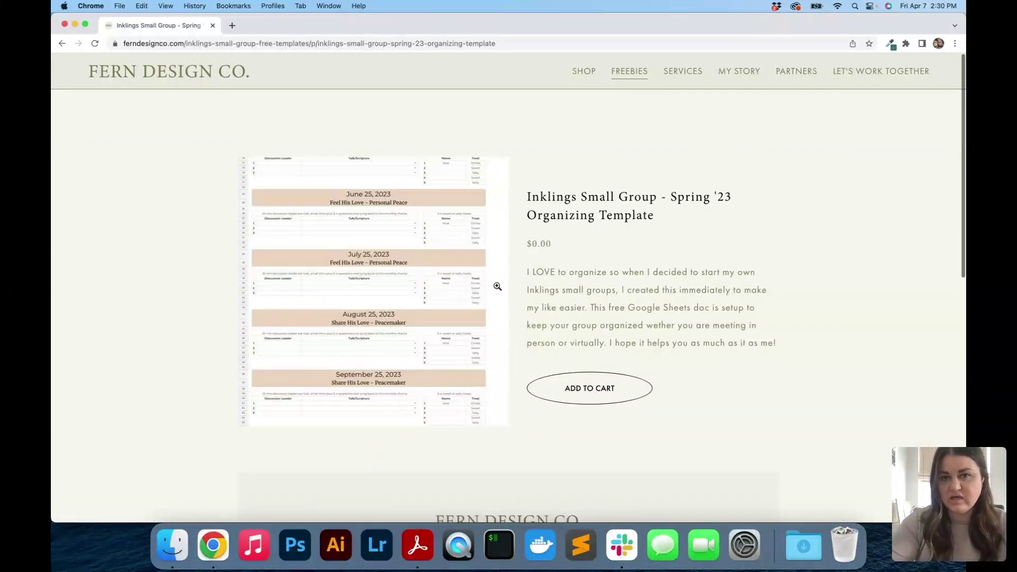
# Switch to the Organizing Template PDF in Acrobat, follow its Spring '23 Template link, and make a copy of the spreadsheet
pyautogui.hotkey('ctrl', 'Up')
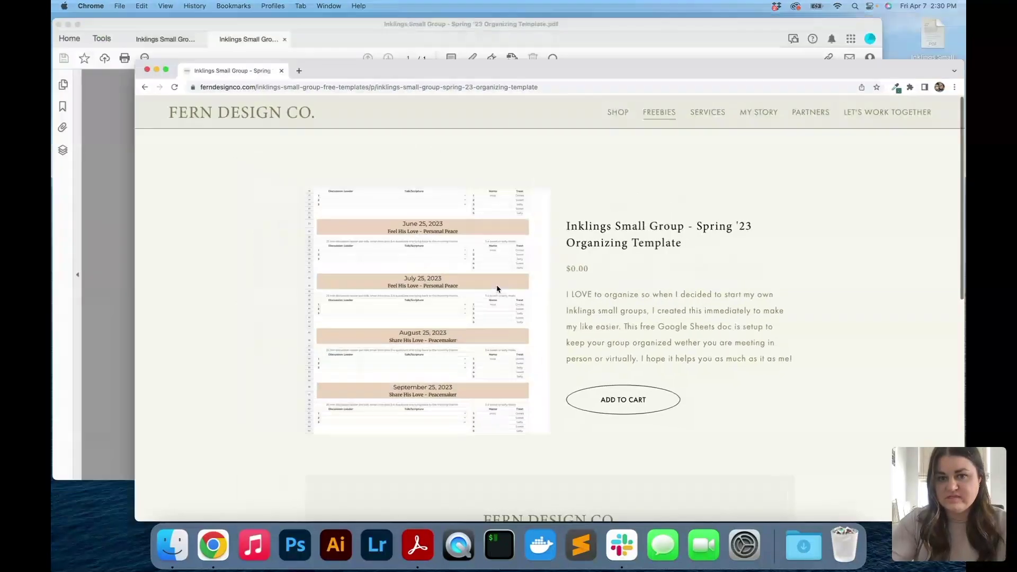
pyautogui.click(350, 211)
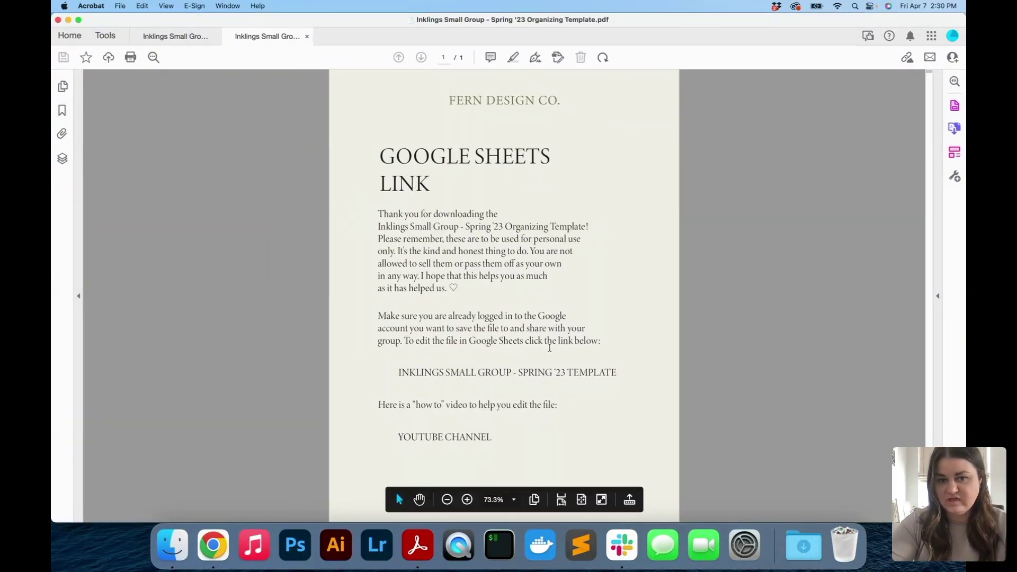
pyautogui.click(521, 379)
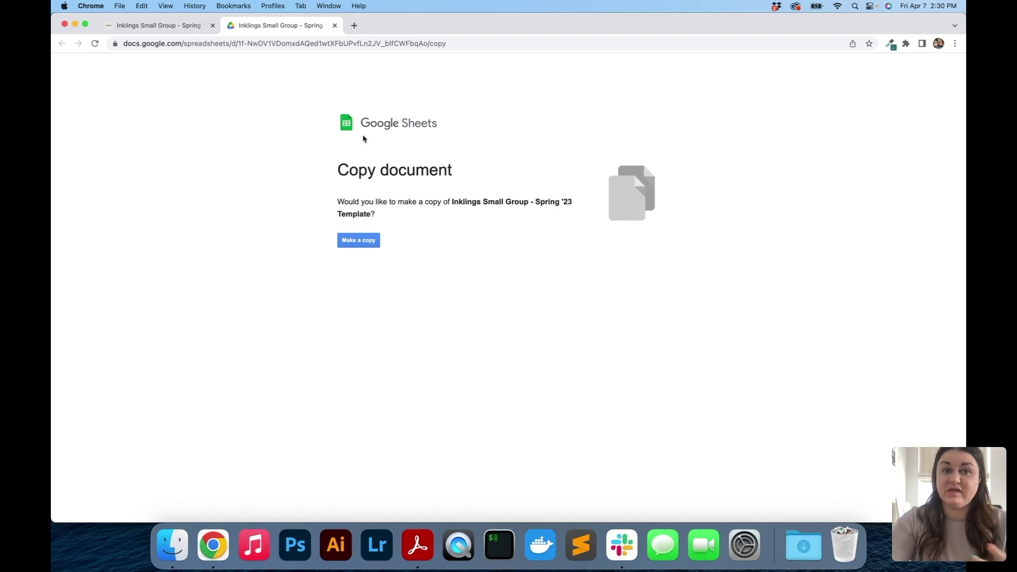
pyautogui.click(356, 243)
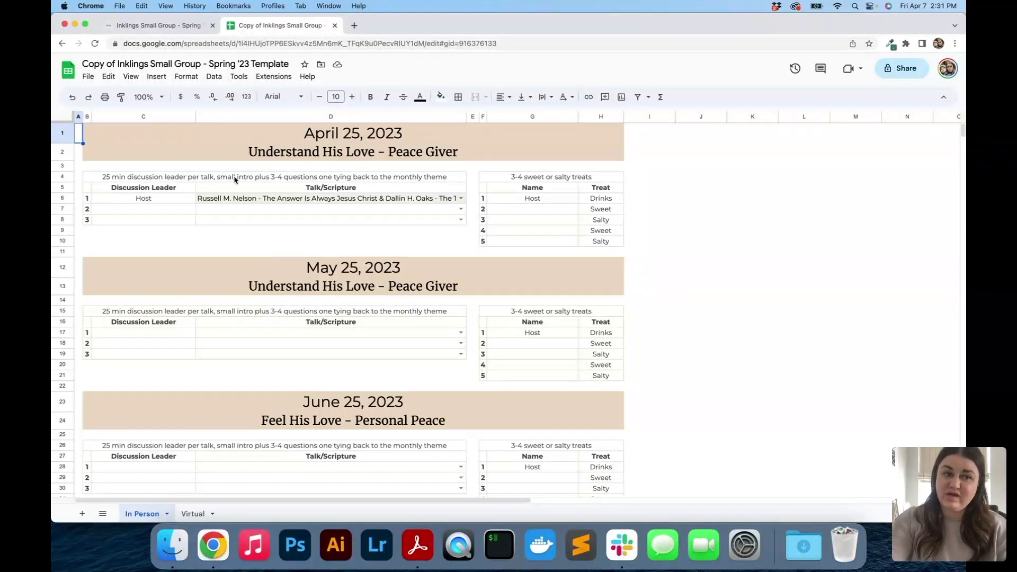
# Examine the April 25, 2023 section's host entries and the name and treat rows on the In Person sheet
pyautogui.click(143, 200)
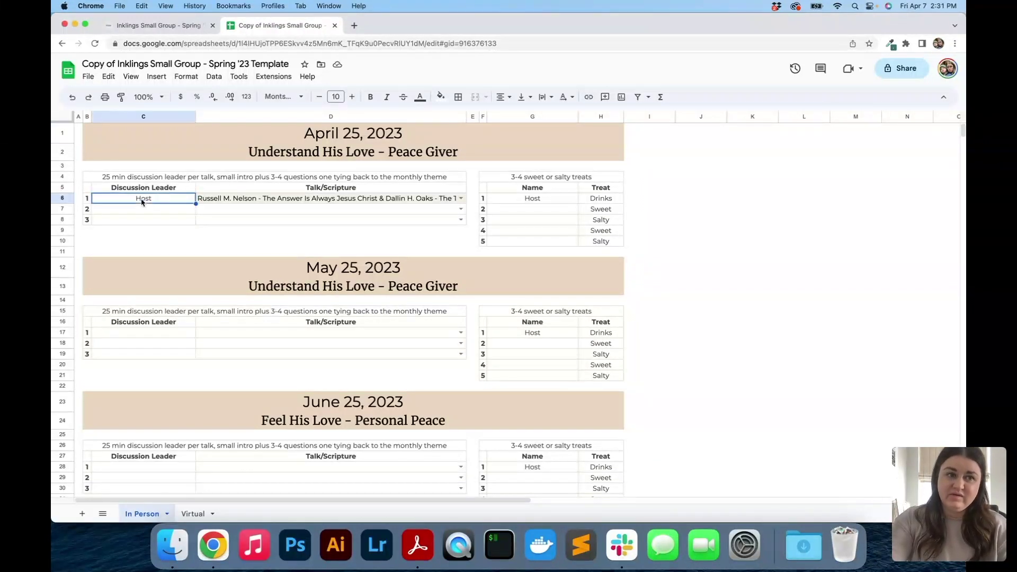
pyautogui.click(543, 199)
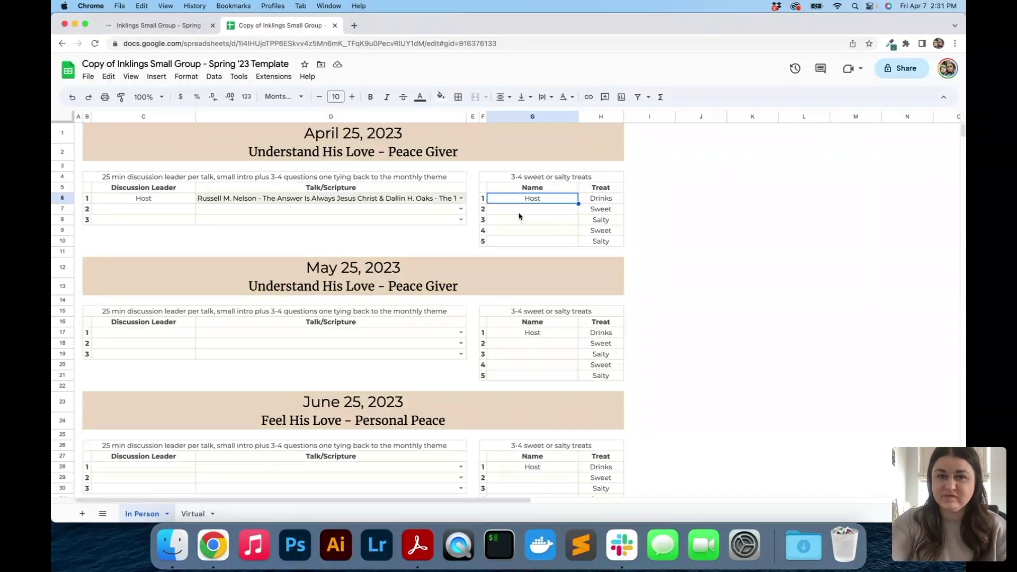
pyautogui.click(161, 201)
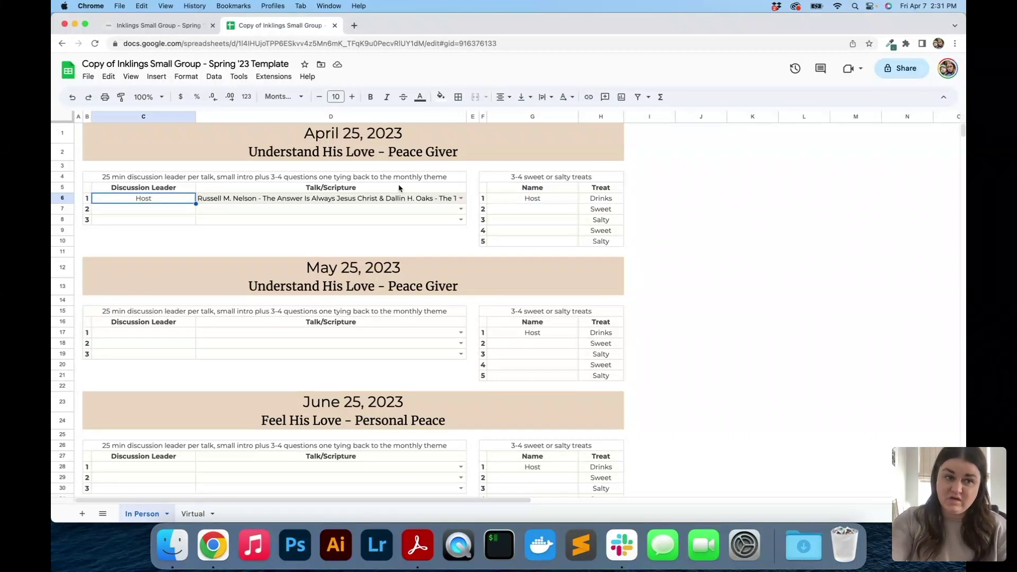
pyautogui.click(531, 200)
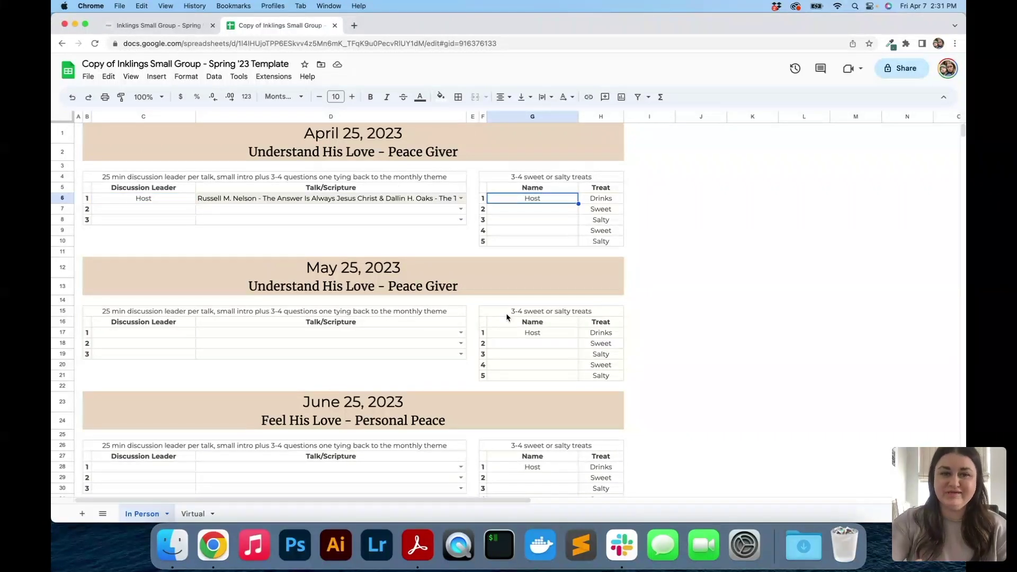
pyautogui.click(569, 210)
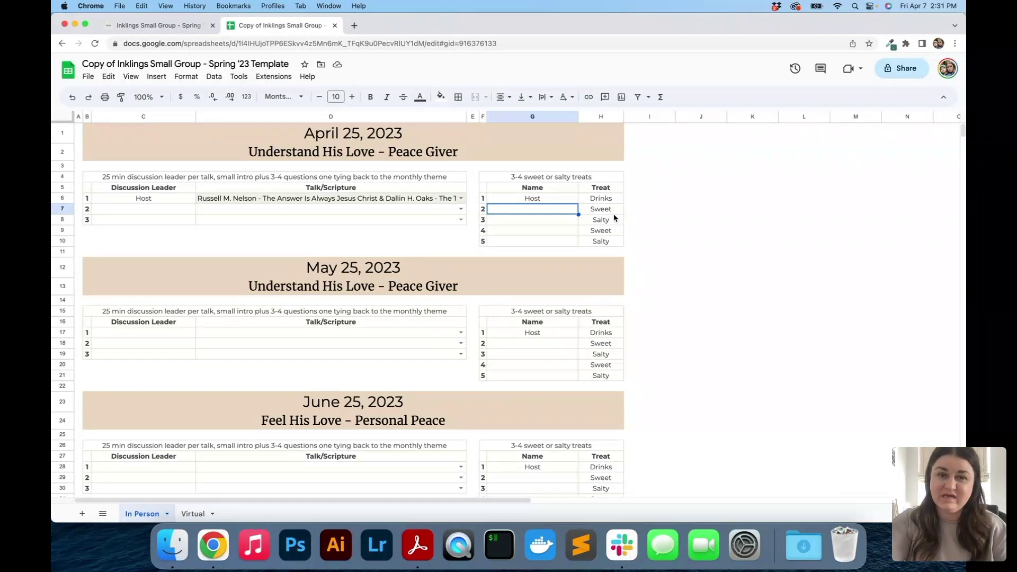
pyautogui.click(633, 211)
pyautogui.click(634, 221)
pyautogui.click(632, 233)
pyautogui.click(632, 240)
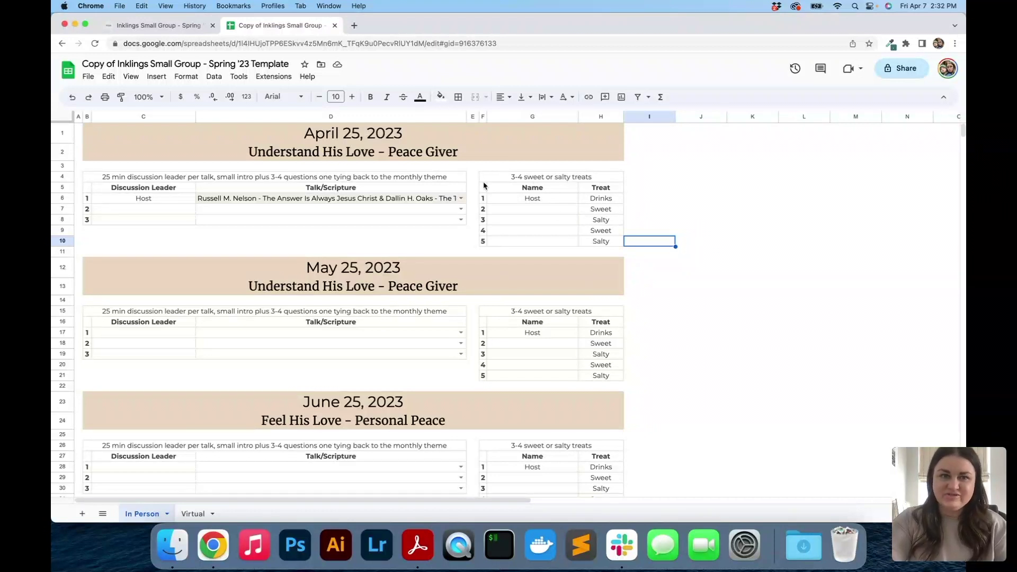
# Enter a first name as April's second discussion leader and assign the talk "Ronald A. Rasband - Hosanna to the Most High God"
pyautogui.doubleClick(166, 210)
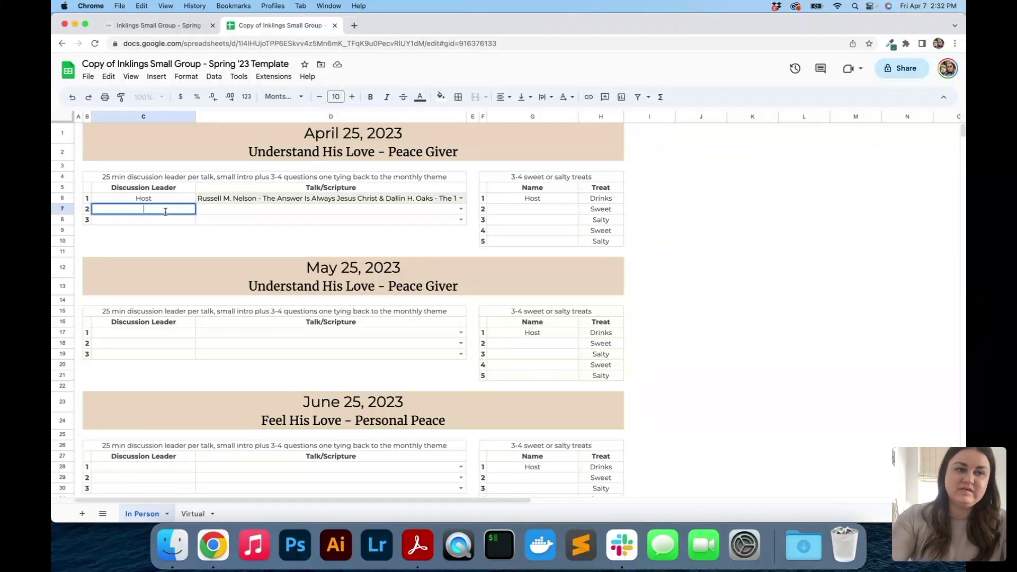
pyautogui.write('Lisa')
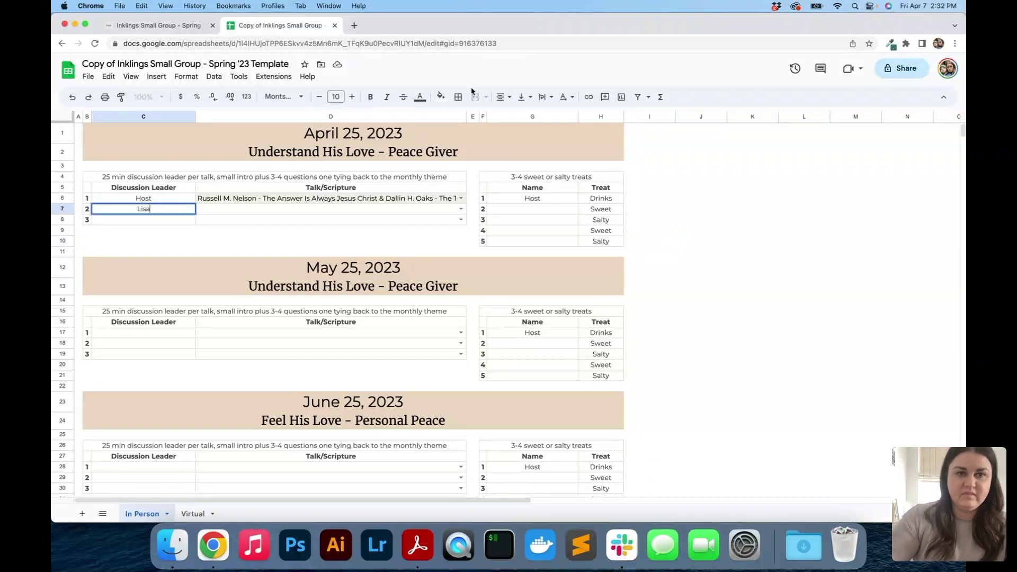
pyautogui.click(443, 213)
pyautogui.click(460, 210)
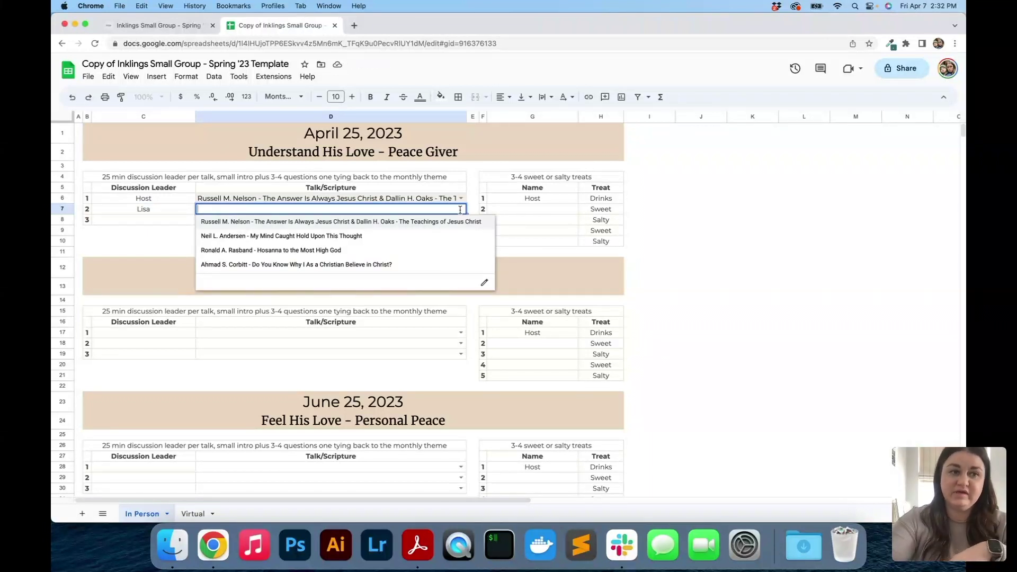
pyautogui.click(425, 251)
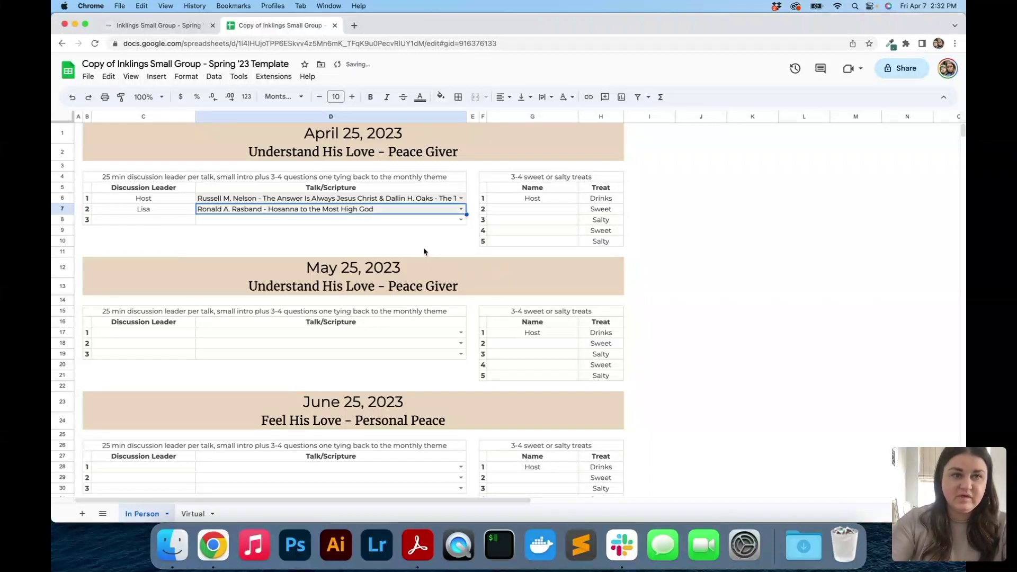
# Set April's third talk to "Ahmad S. Corbitt - Do You Know Why I As a Christian Believe in Christ?"
pyautogui.click(459, 217)
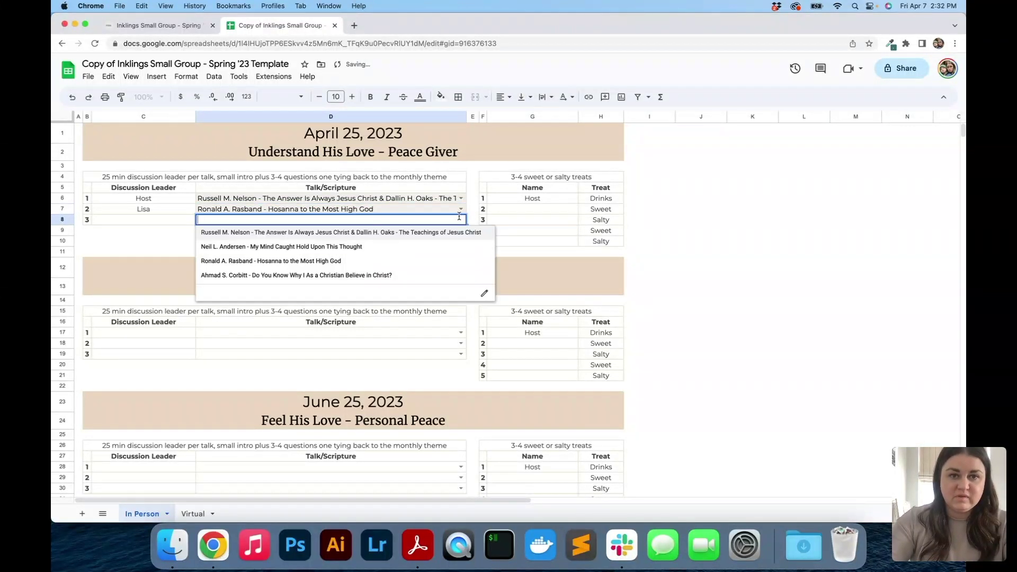
pyautogui.click(409, 248)
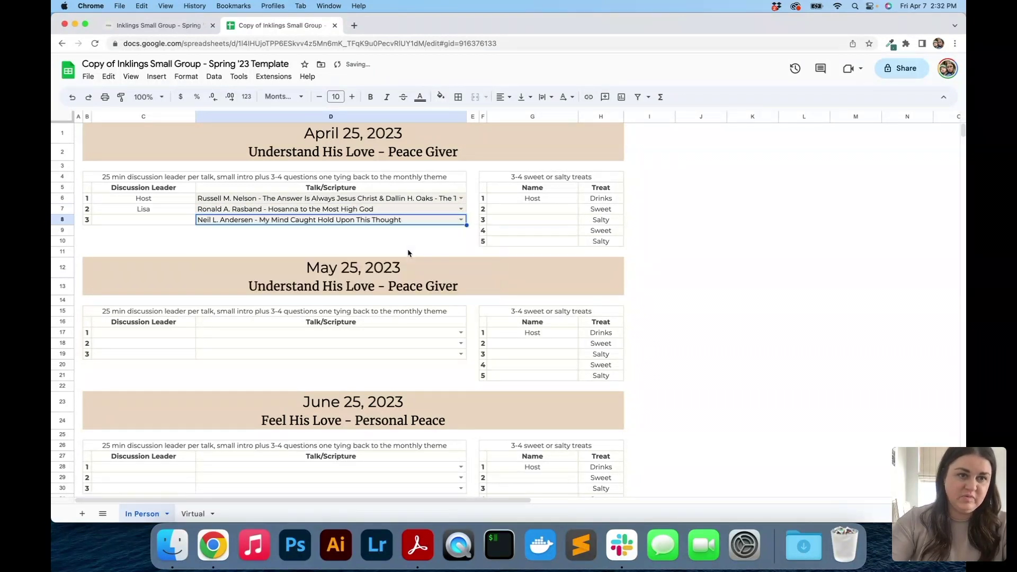
pyautogui.click(462, 220)
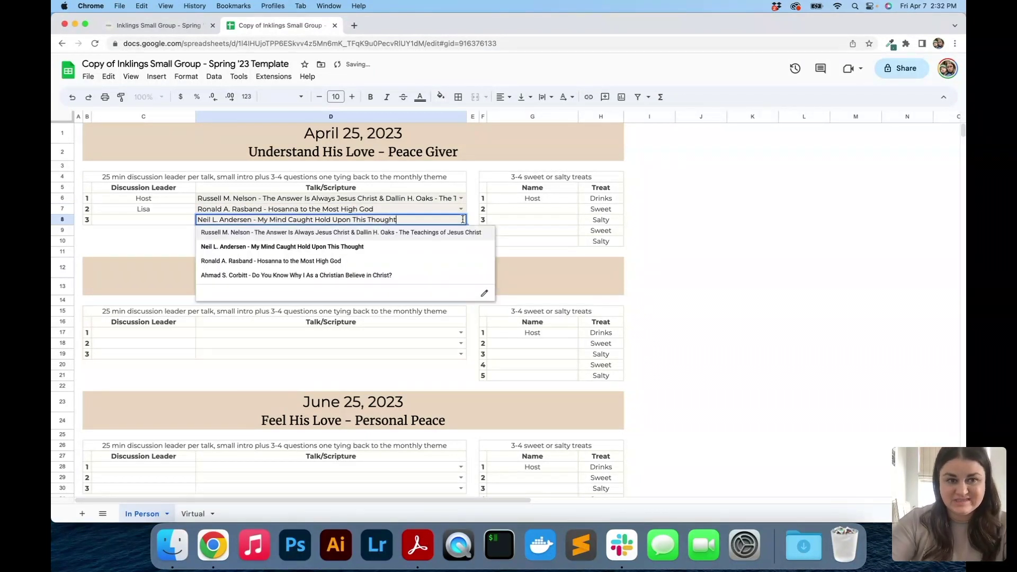
pyautogui.click(381, 275)
pyautogui.scroll(-2, 828, 294)
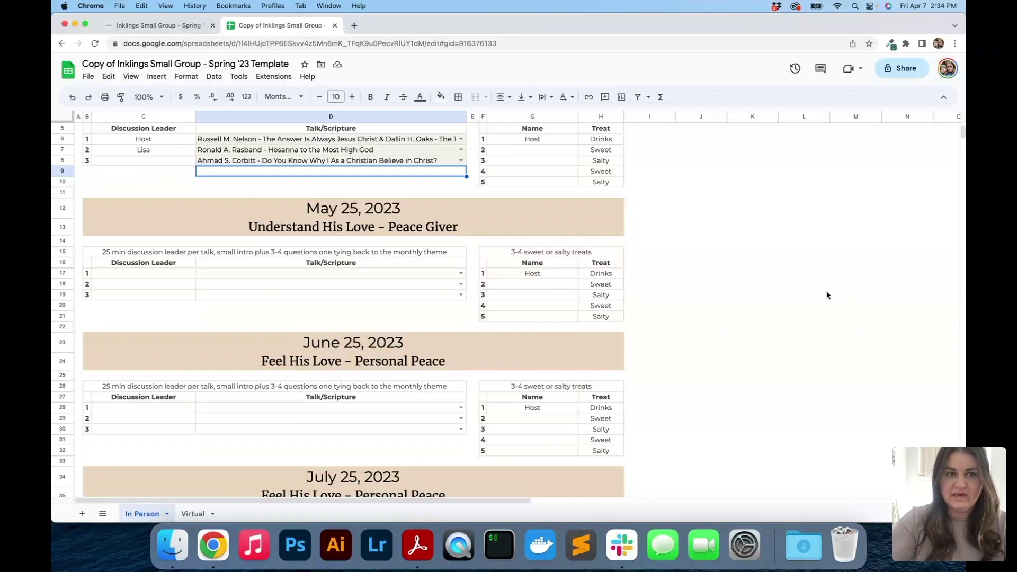
pyautogui.scroll(-3, 828, 295)
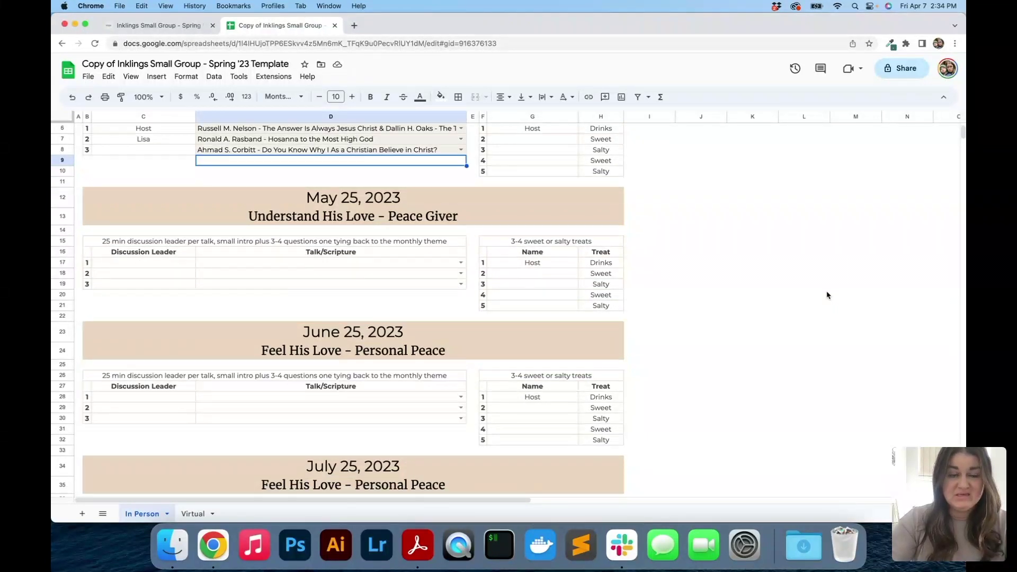
pyautogui.scroll(4, 828, 294)
pyautogui.hscroll(1, 827, 295)
pyautogui.scroll(1, 828, 295)
pyautogui.hscroll(-1, 828, 295)
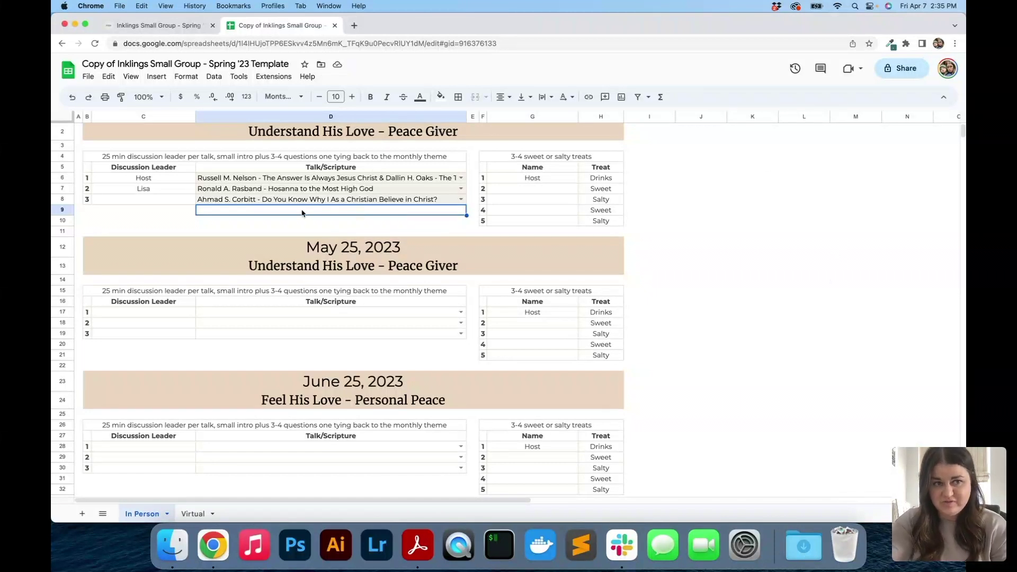
pyautogui.scroll(1, 302, 211)
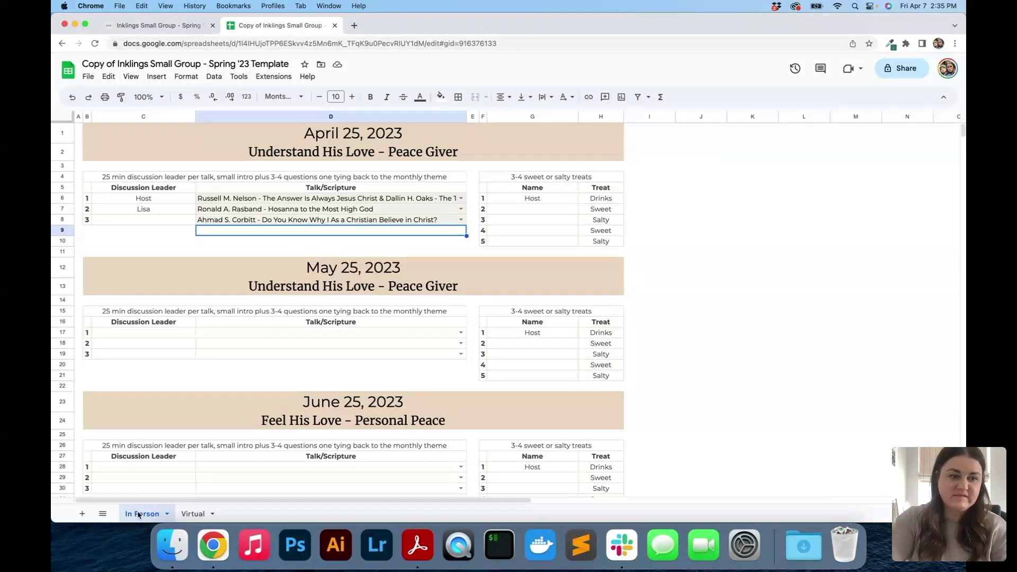
# Compare the In Person and Virtual sheets, and examine the Virtual sheet's monthly sections from April to September 2023
pyautogui.click(193, 514)
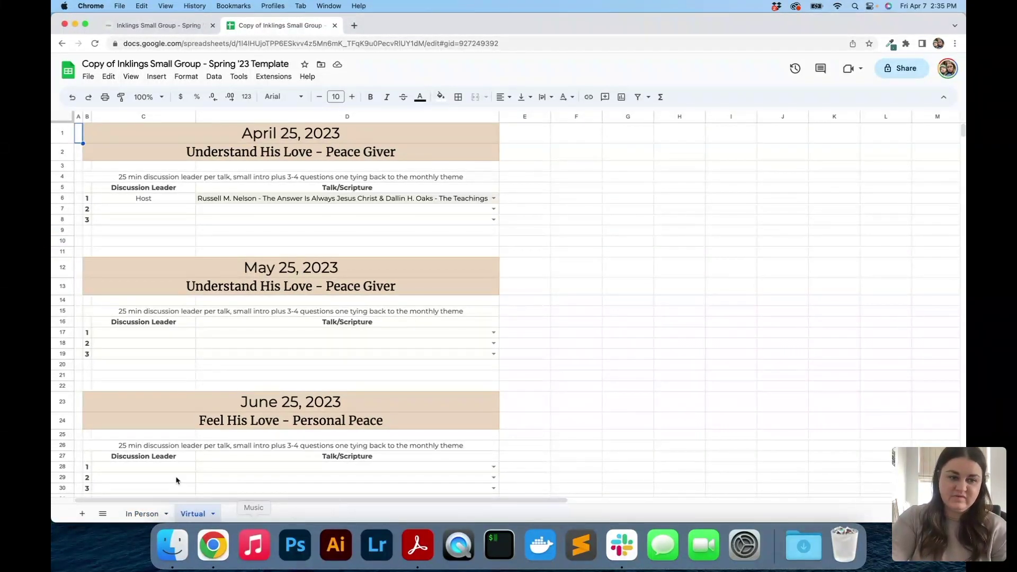
pyautogui.click(145, 515)
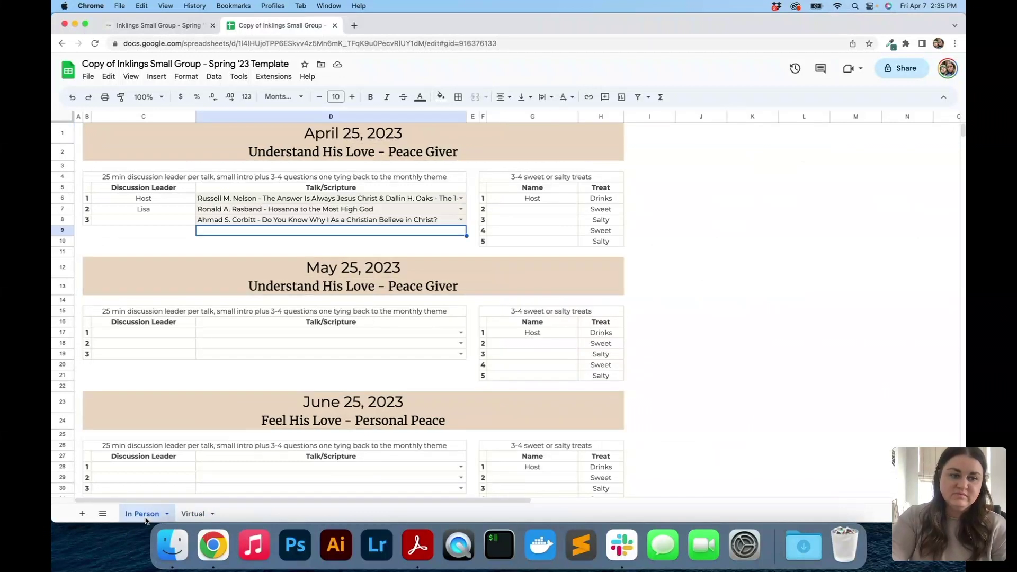
pyautogui.click(192, 514)
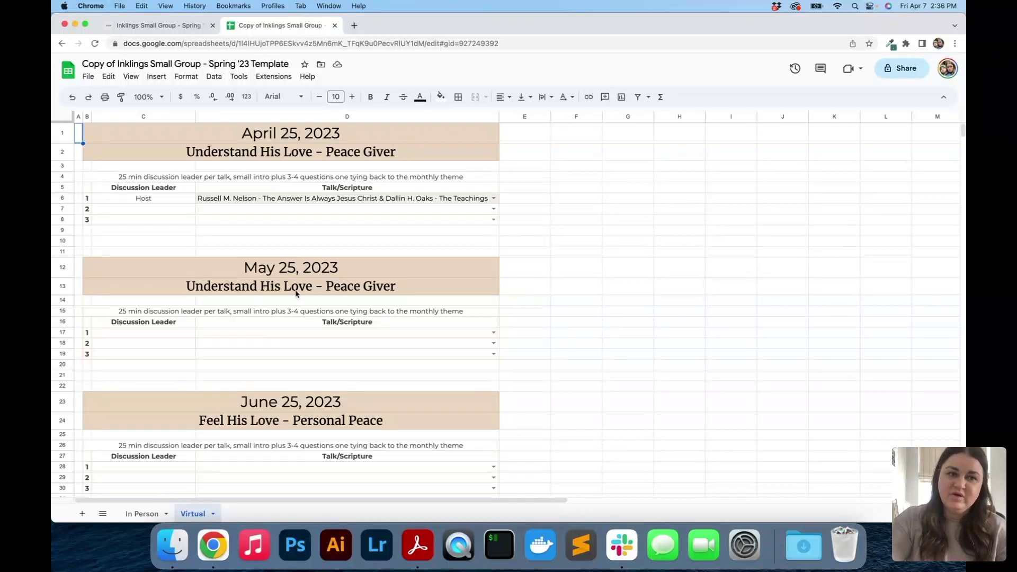
pyautogui.scroll(-1, 294, 291)
pyautogui.click(424, 265)
pyautogui.click(539, 253)
pyautogui.scroll(-15, 499, 325)
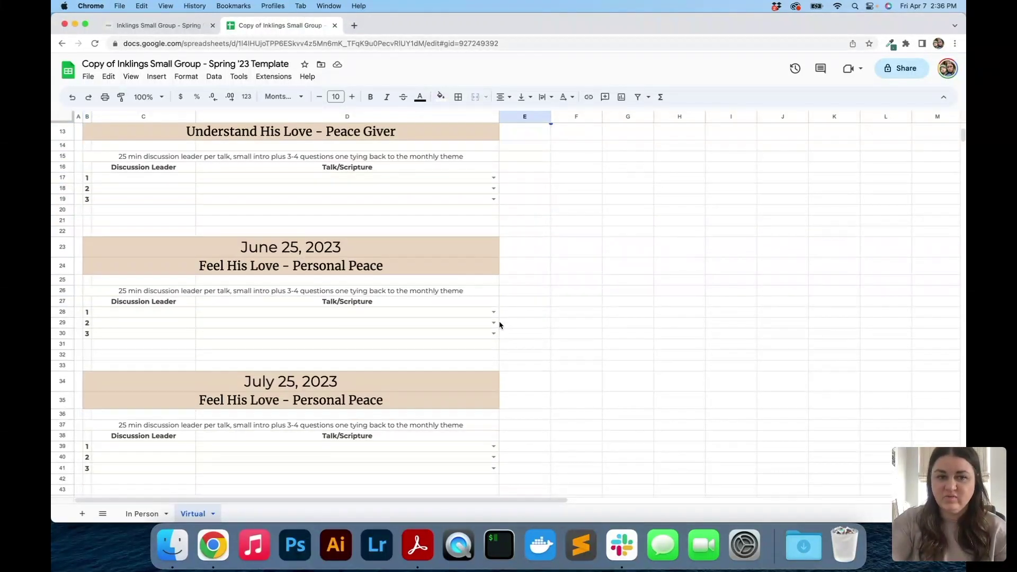
pyautogui.scroll(-4, 499, 325)
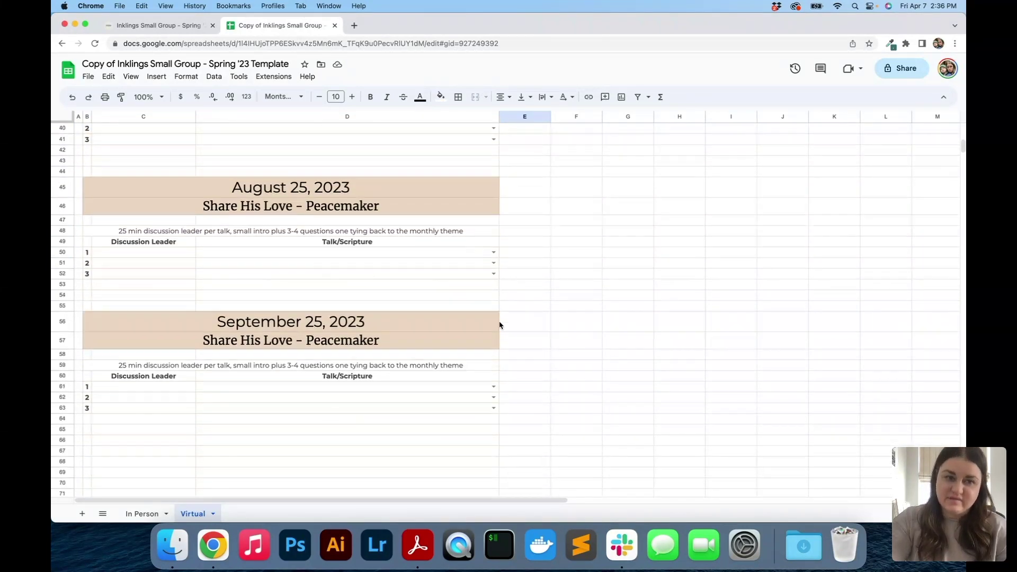
pyautogui.scroll(20, 500, 325)
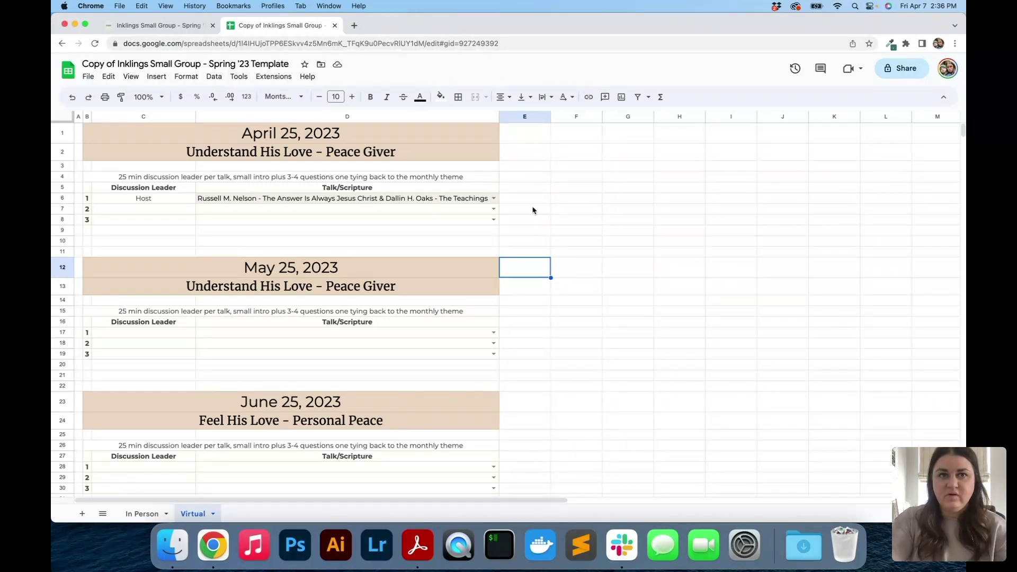
# View the sheet options of the Virtual and In Person sheets without applying any
pyautogui.click(139, 514)
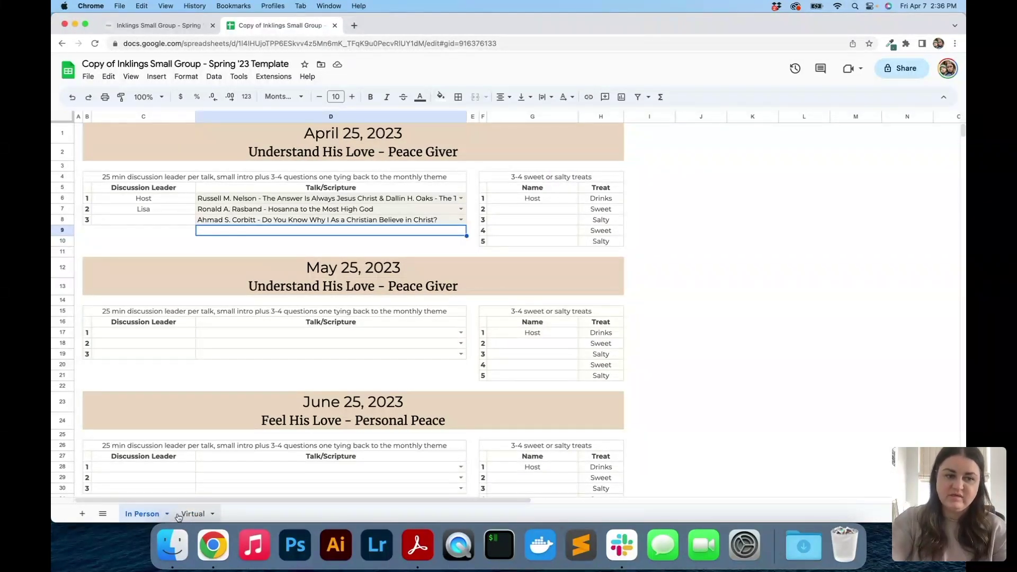
pyautogui.click(211, 516)
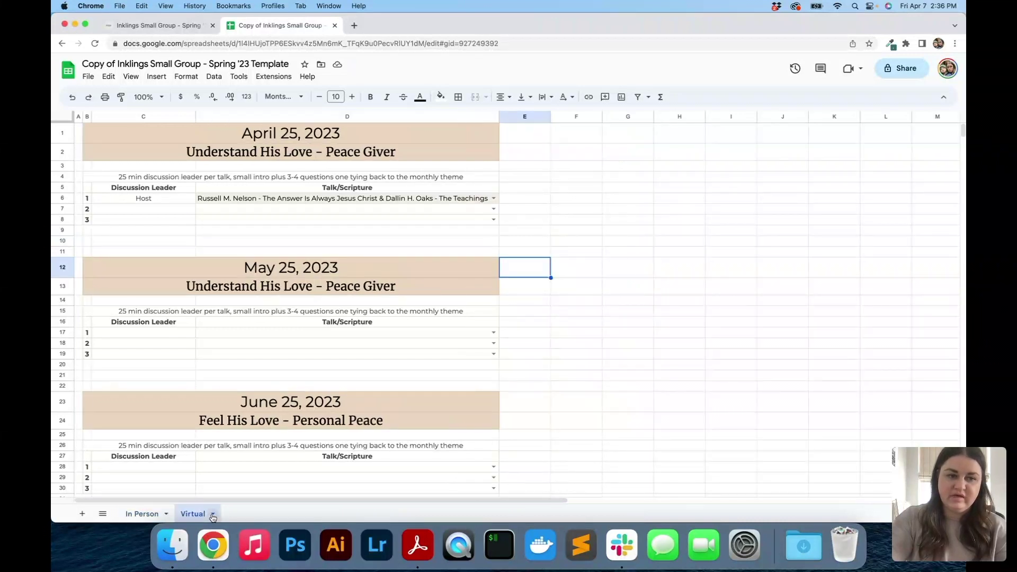
pyautogui.click(213, 514)
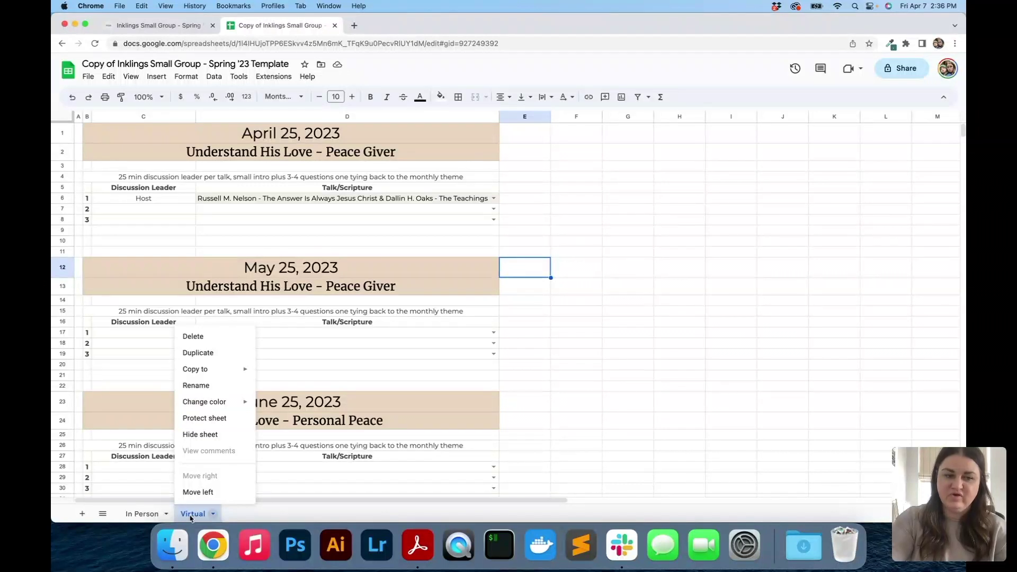
pyautogui.click(142, 514)
pyautogui.click(165, 514)
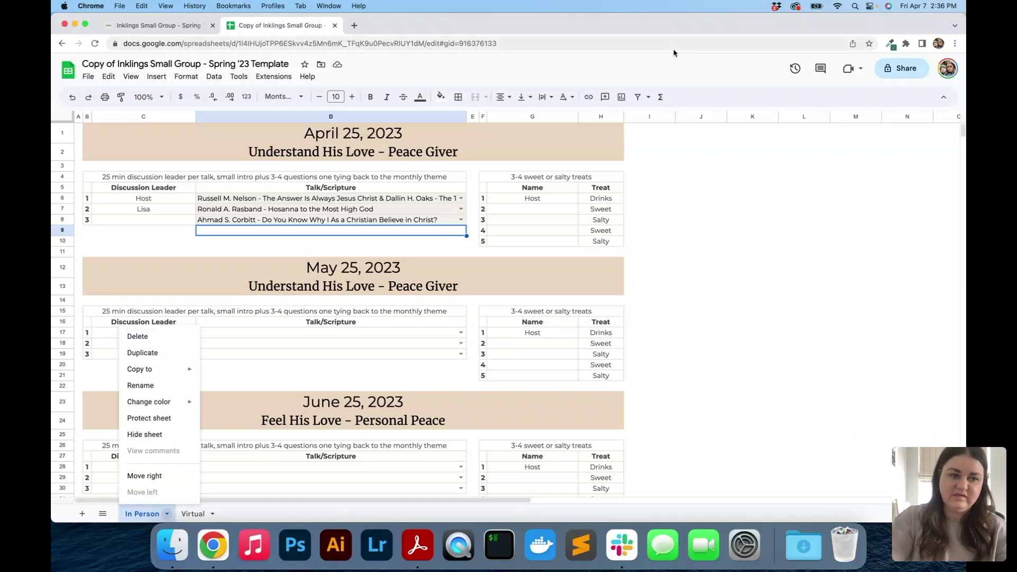
pyautogui.click(671, 292)
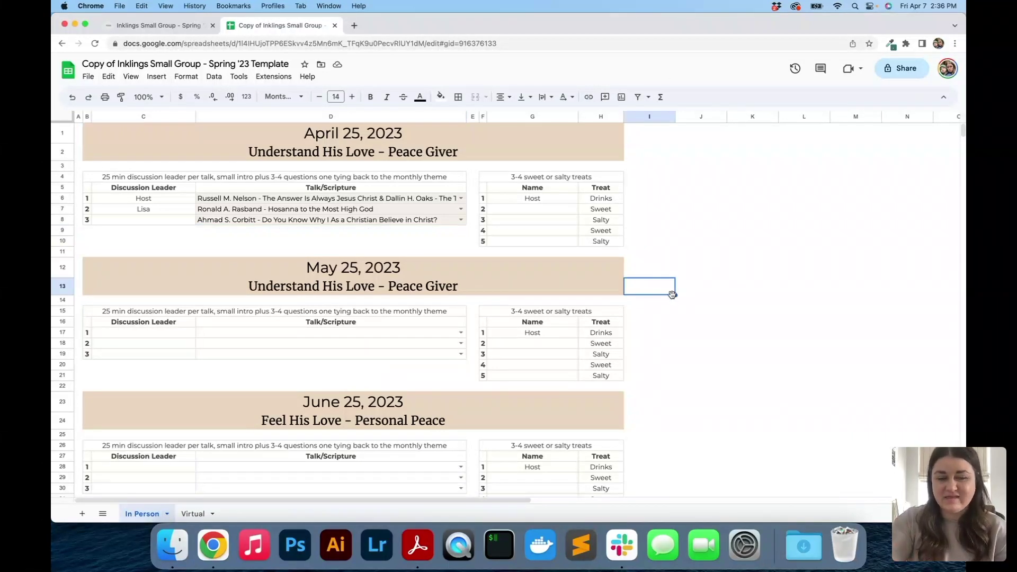
# Switch to Acrobat to review the template PDF's Google Sheets link instructions, and return to the spreadsheet in Chrome
pyautogui.hotkey('ctrl', 'Up')
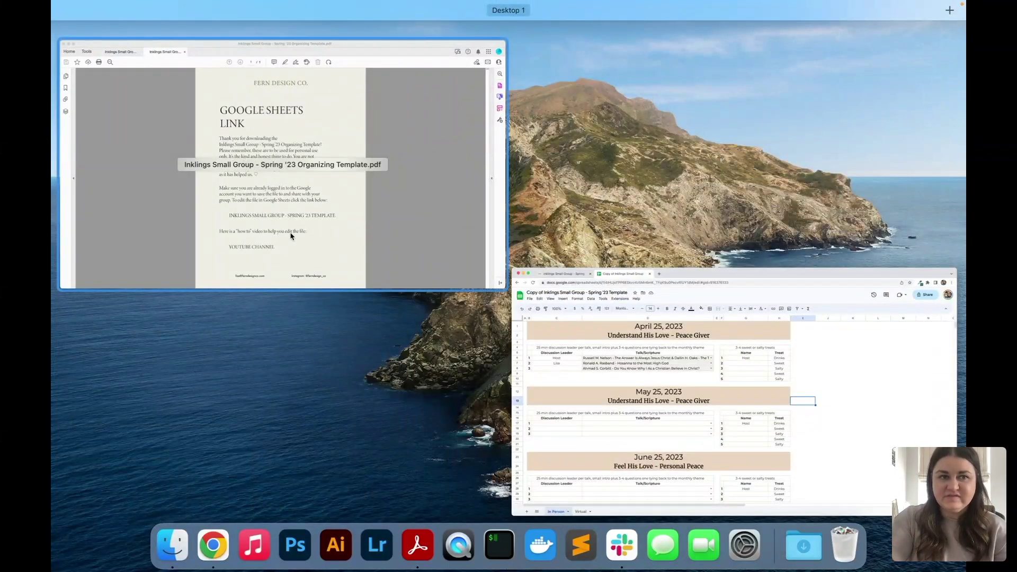
pyautogui.click(293, 228)
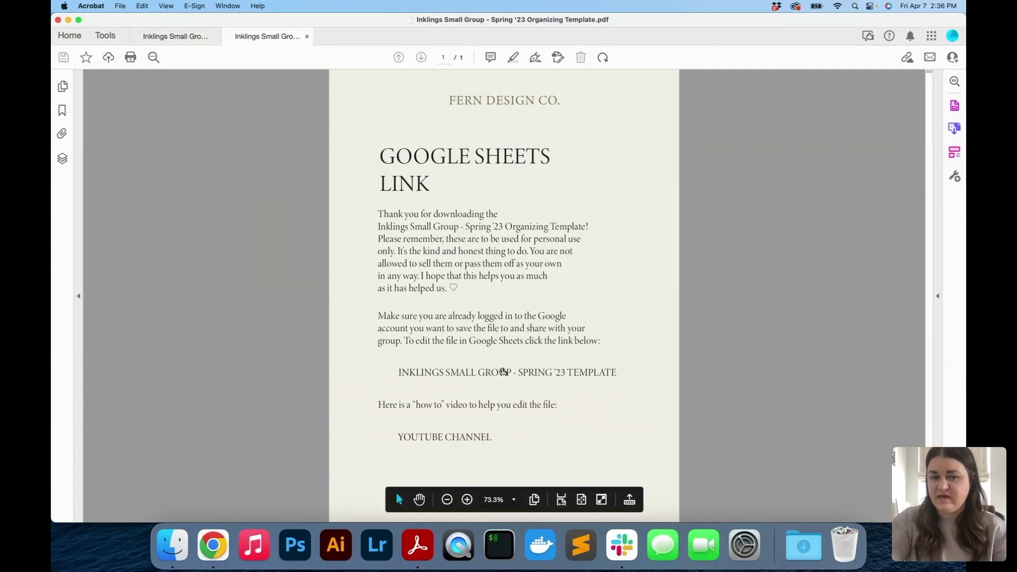
pyautogui.click(210, 555)
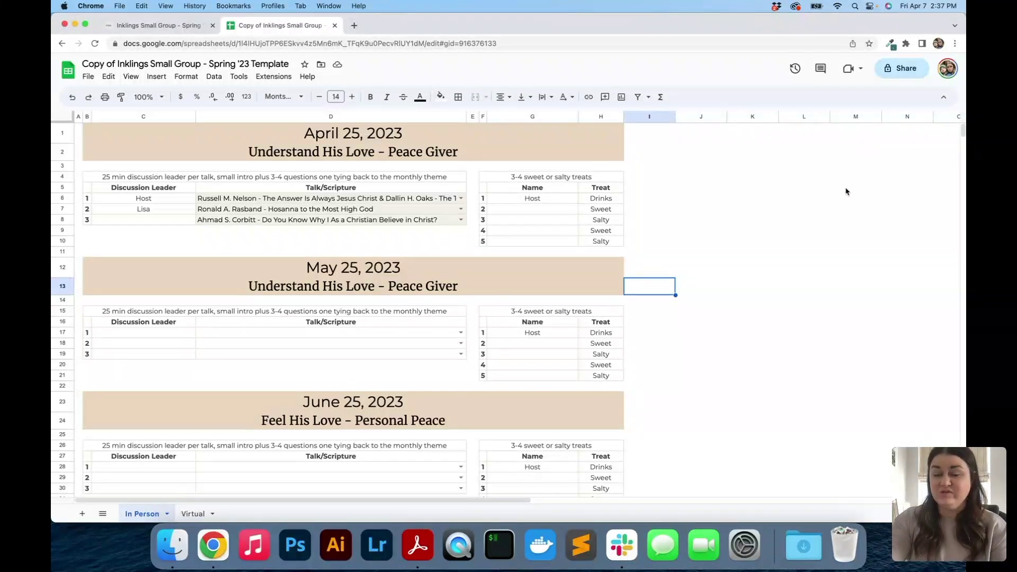
# Share the spreadsheet by setting general access to "Anyone with the link" with the Editor role, and copy the sharing link
pyautogui.click(789, 253)
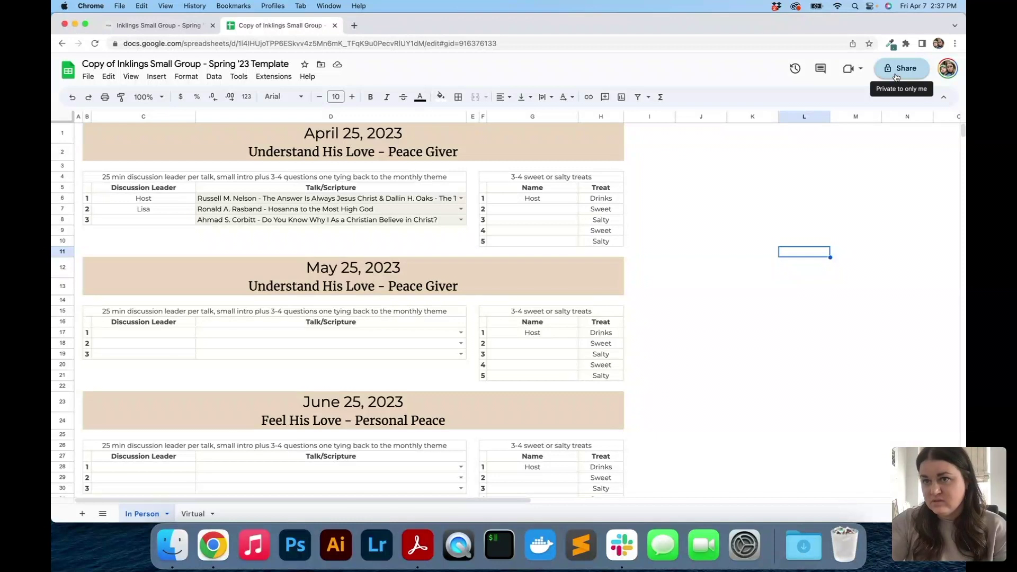
pyautogui.click(895, 78)
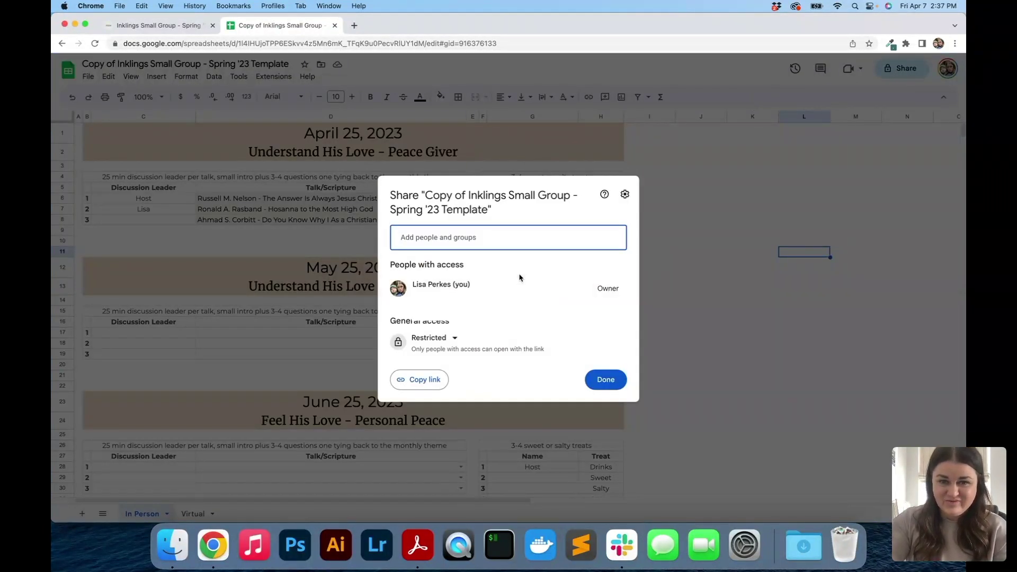
pyautogui.click(431, 341)
pyautogui.click(451, 392)
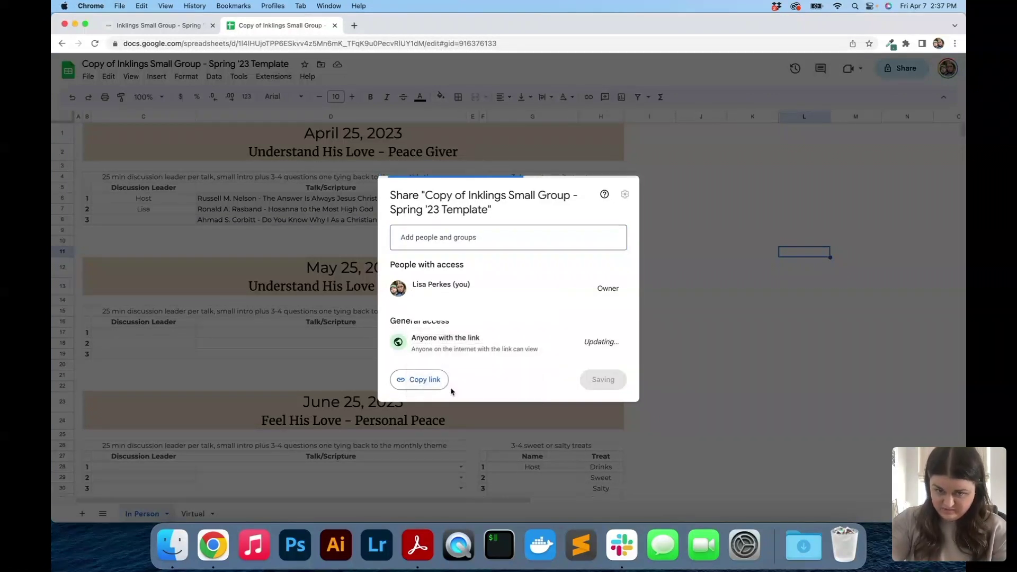
pyautogui.click(604, 344)
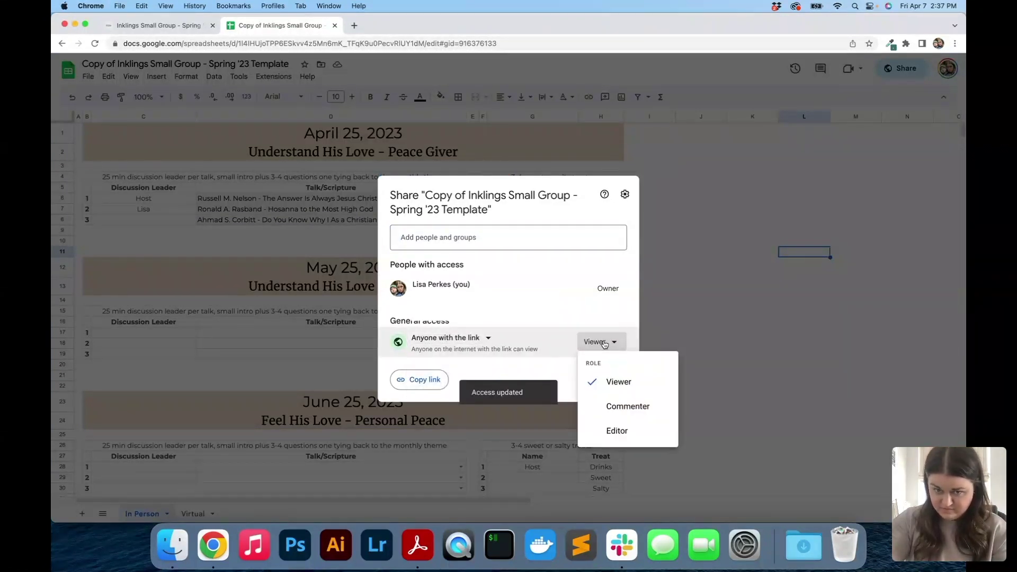
pyautogui.click(615, 430)
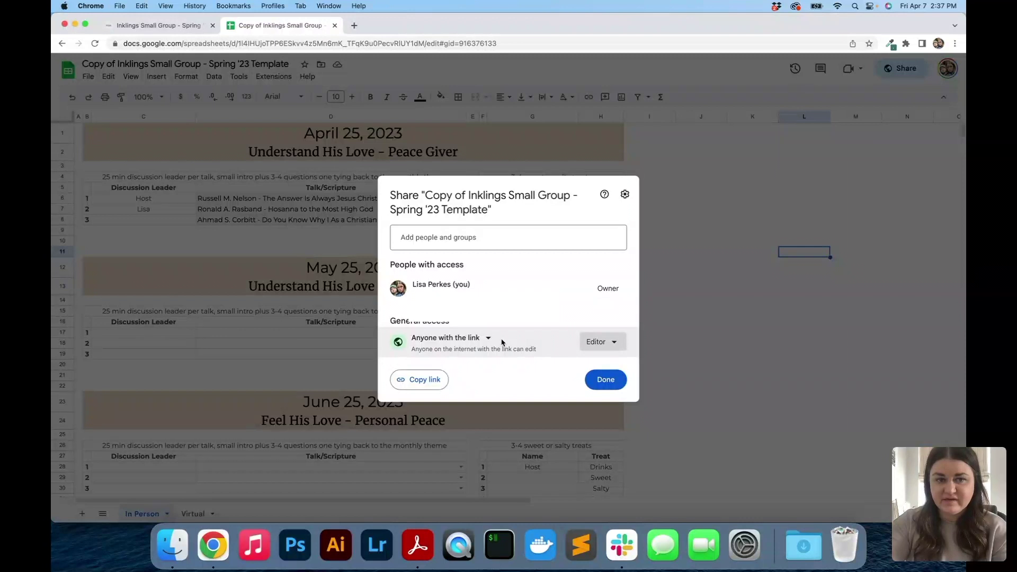
pyautogui.click(428, 377)
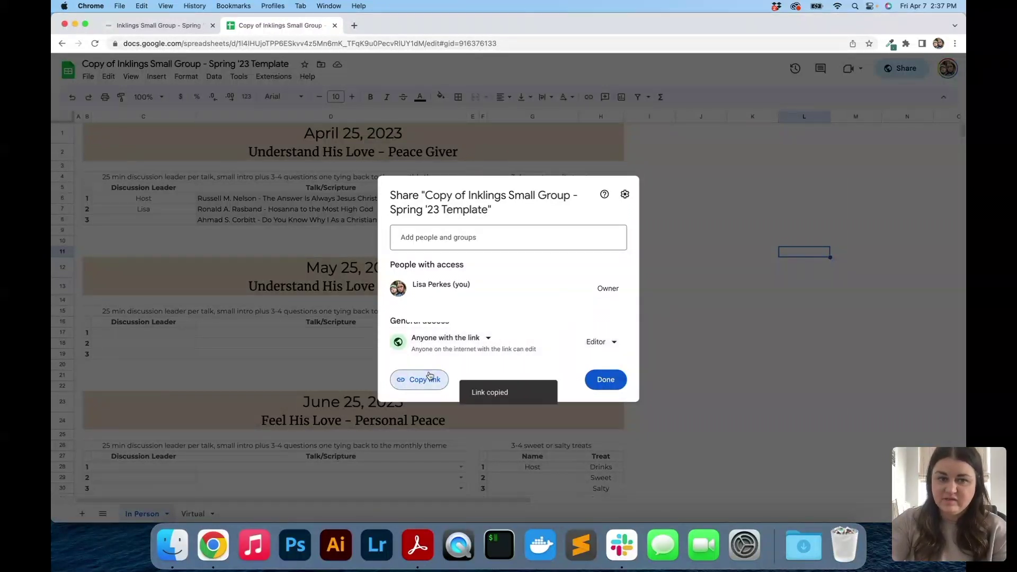